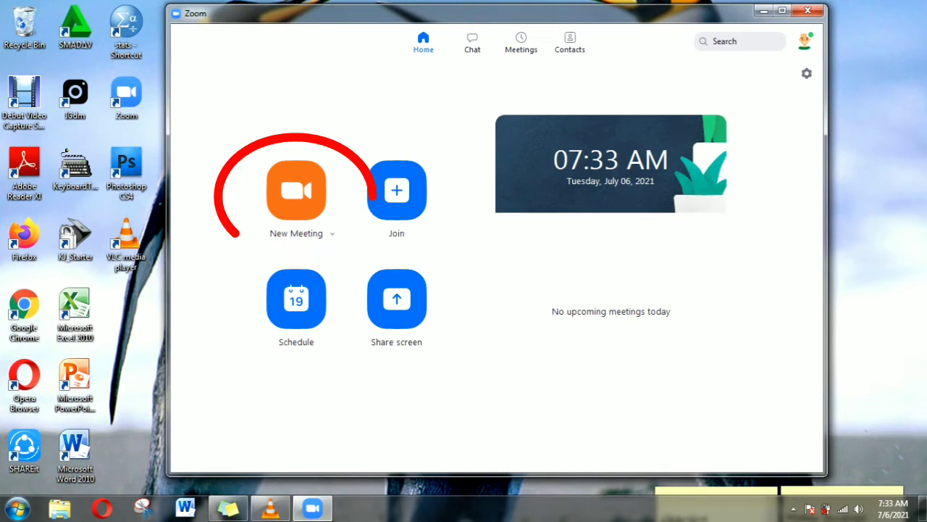
Start a new meeting and open the virtual background settings for its video.
{"action": "left_click", "coordinate": [296, 190]}
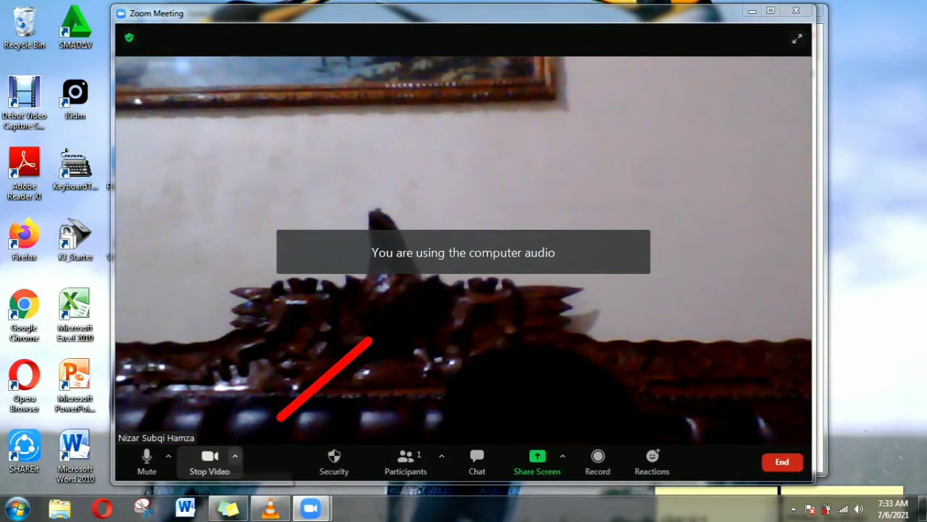
{"action": "left_click", "coordinate": [235, 455]}
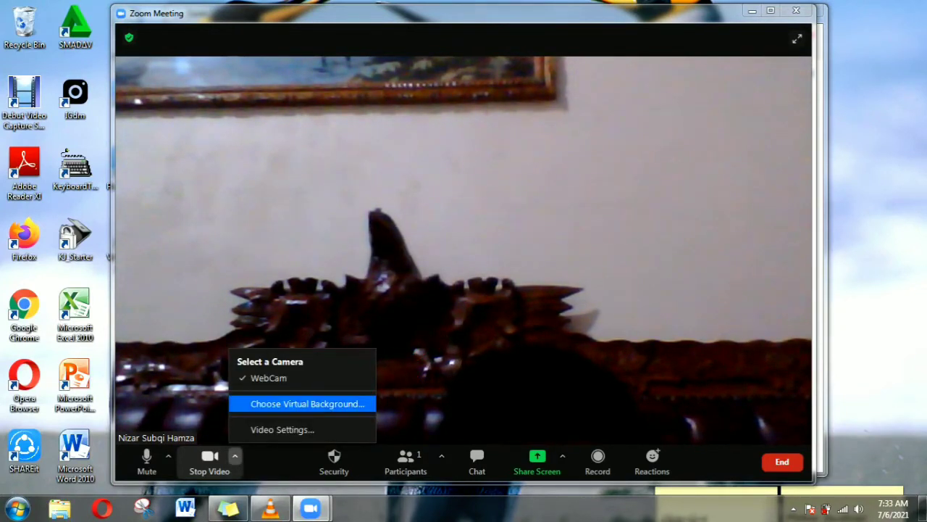
{"action": "left_click", "coordinate": [307, 403]}
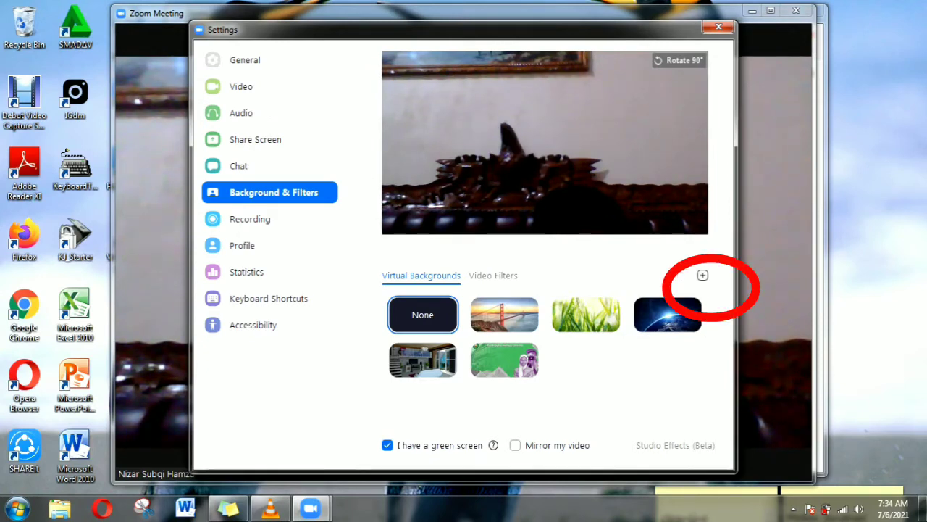
Add the png-transparent-social-media-animated-film cartoon image from the Videos library as the virtual background.
{"action": "left_click", "coordinate": [701, 276]}
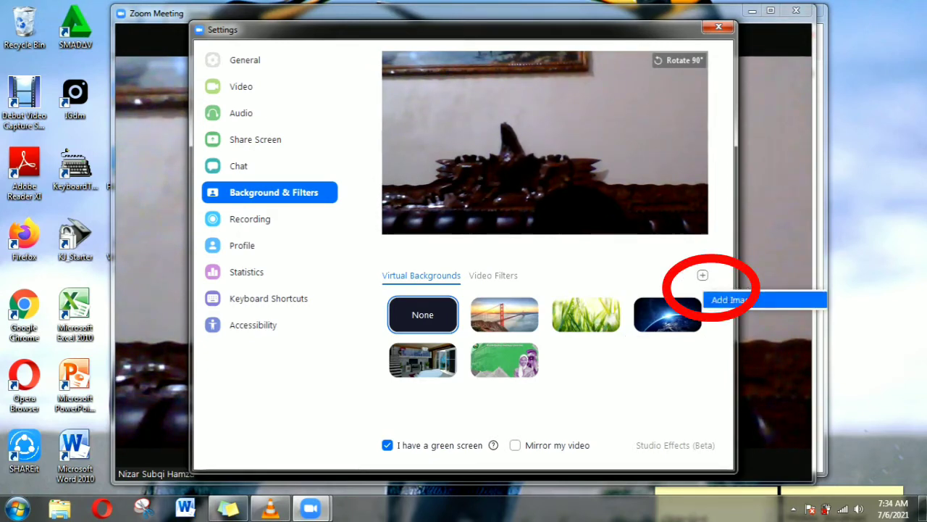
{"action": "left_click", "coordinate": [728, 299]}
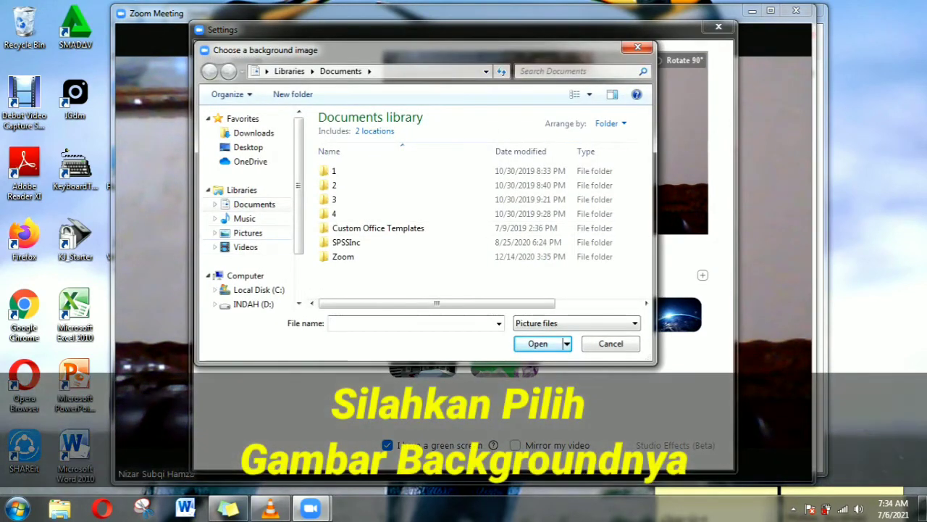
{"action": "left_click", "coordinate": [246, 247]}
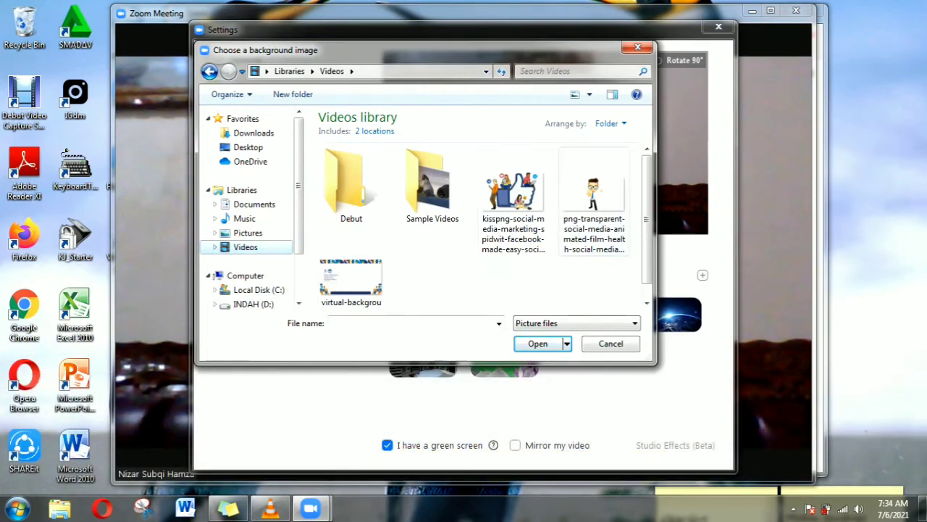
{"action": "left_click", "coordinate": [594, 202]}
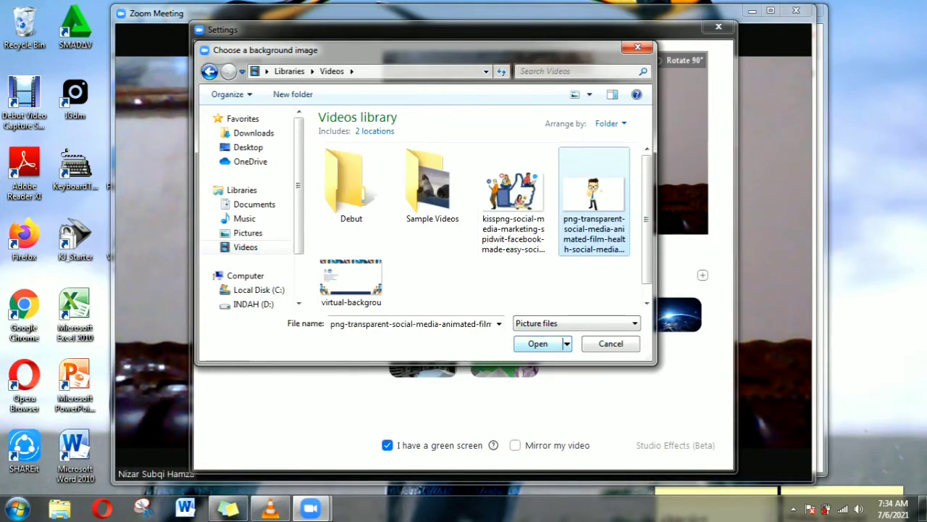
{"action": "left_click", "coordinate": [537, 343]}
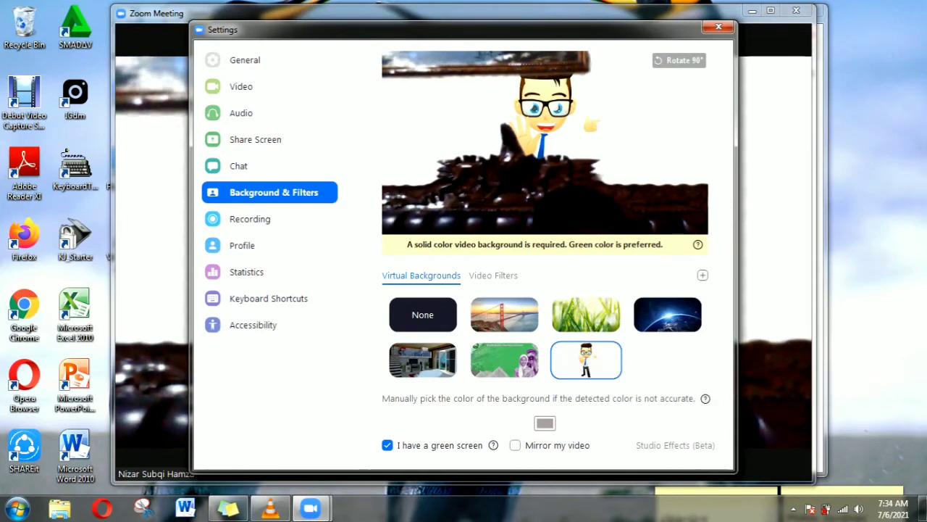
Close the settings and end the meeting for all participants.
{"action": "left_click", "coordinate": [719, 27]}
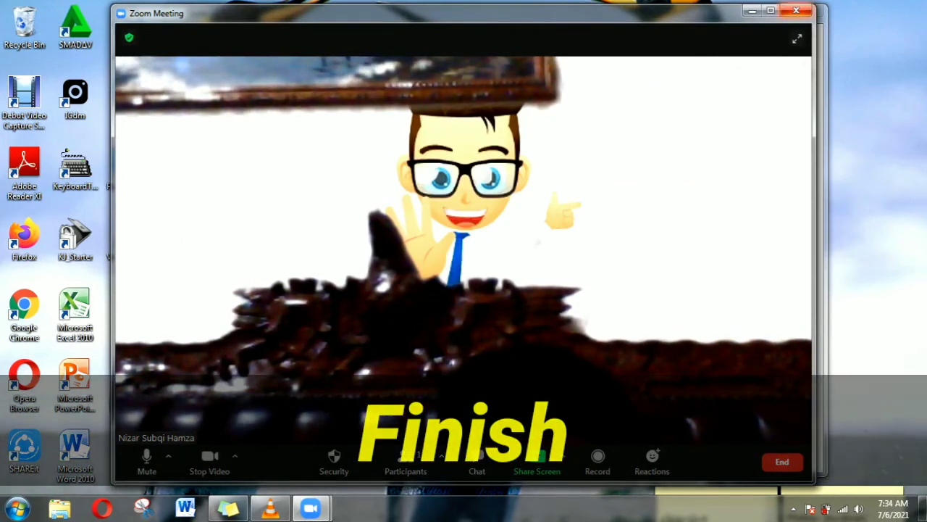
{"action": "left_click", "coordinate": [796, 11]}
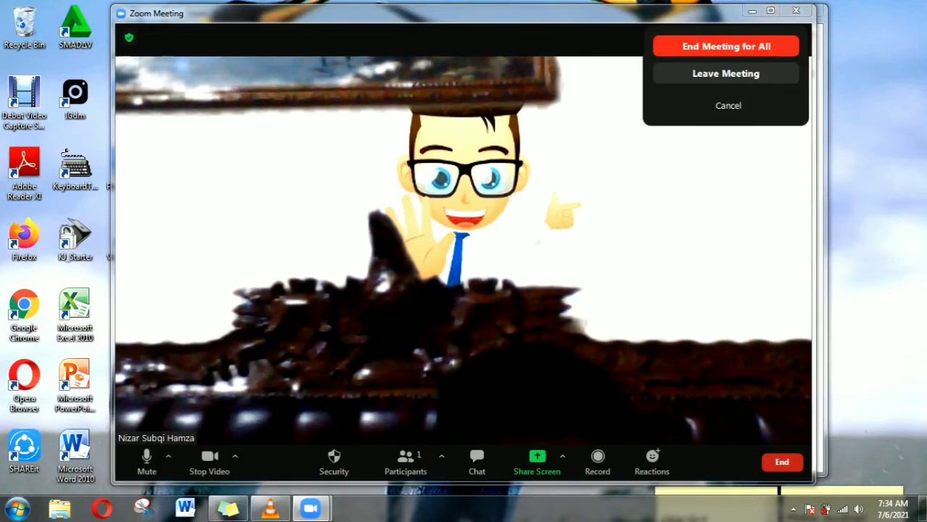
{"action": "key", "text": "Return"}
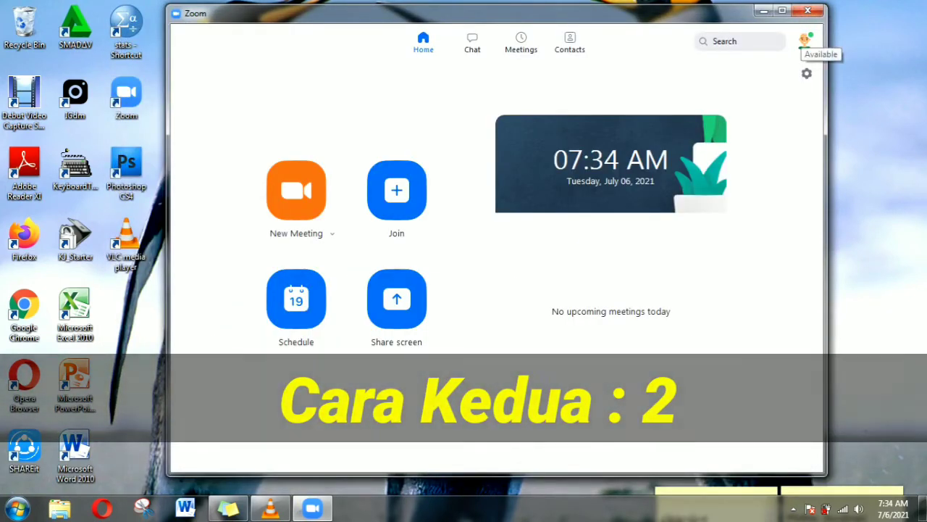
Open the Background & Filters settings from the profile and delete the cartoon virtual background.
{"action": "left_click", "coordinate": [805, 41]}
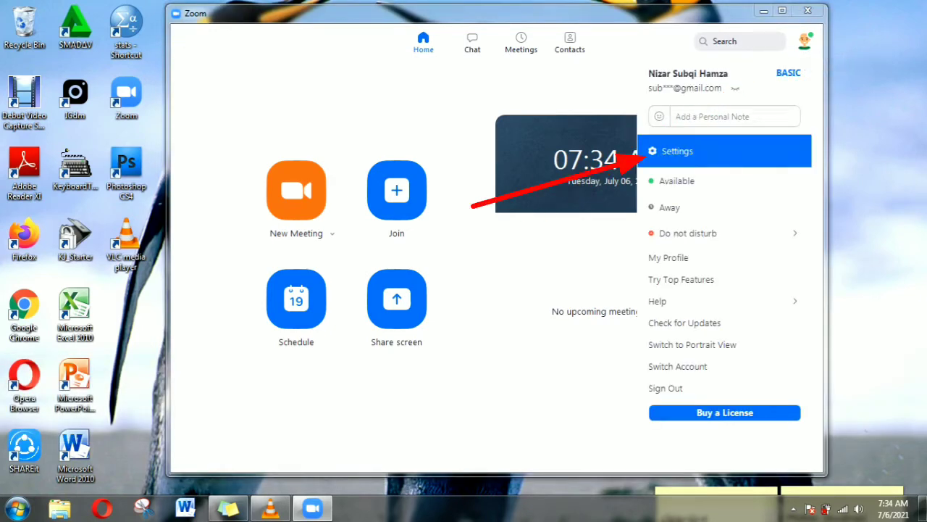
{"action": "left_click", "coordinate": [673, 151]}
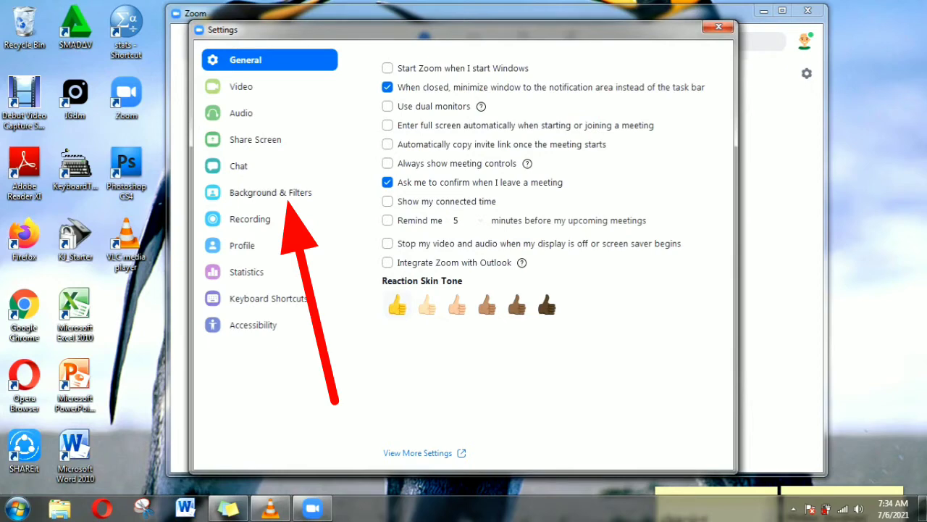
{"action": "left_click", "coordinate": [270, 192]}
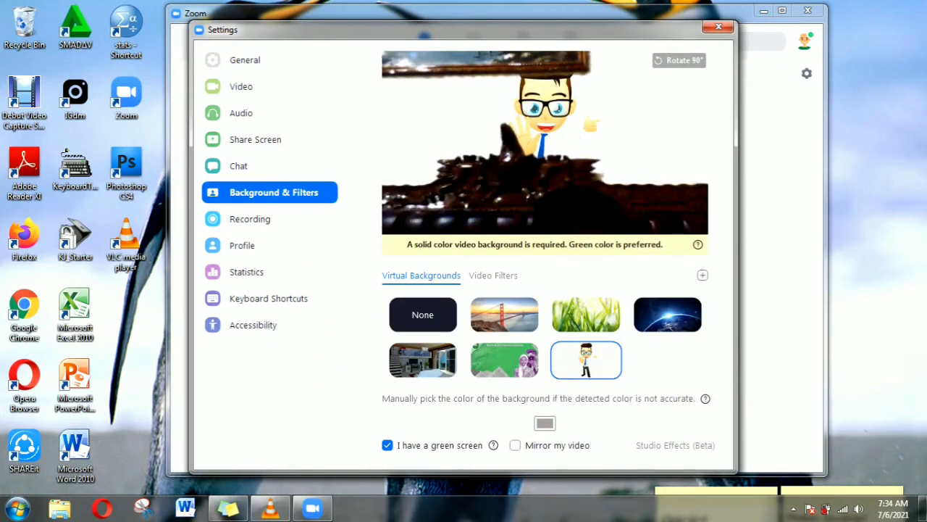
{"action": "mouse_move", "coordinate": [585, 360]}
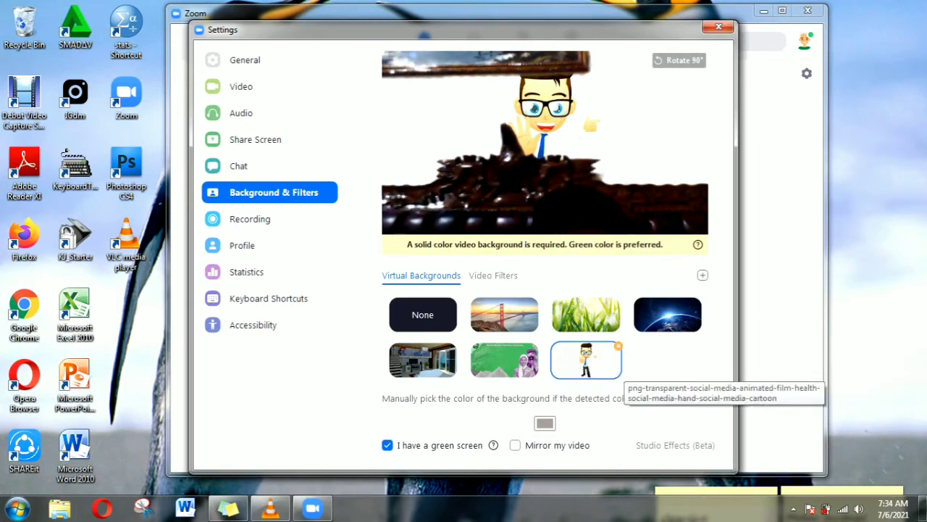
{"action": "left_click", "coordinate": [618, 345]}
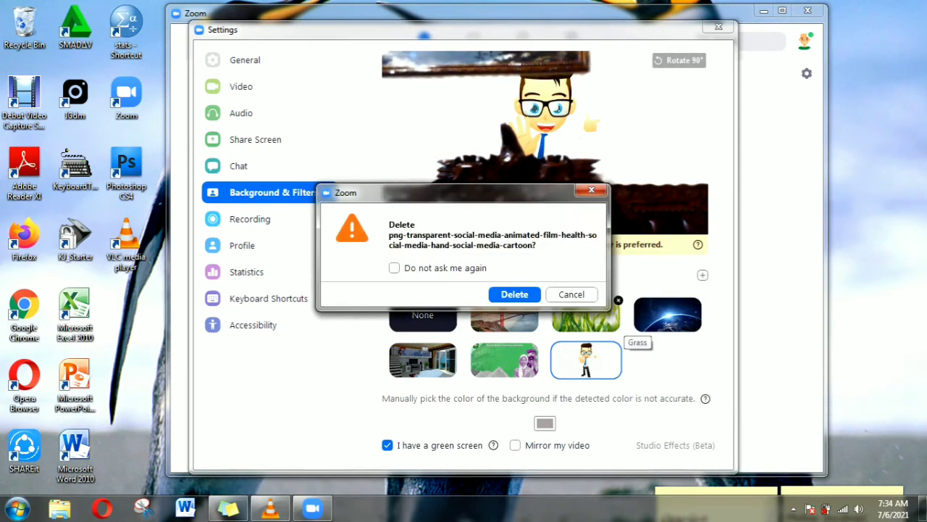
{"action": "key", "text": "Return"}
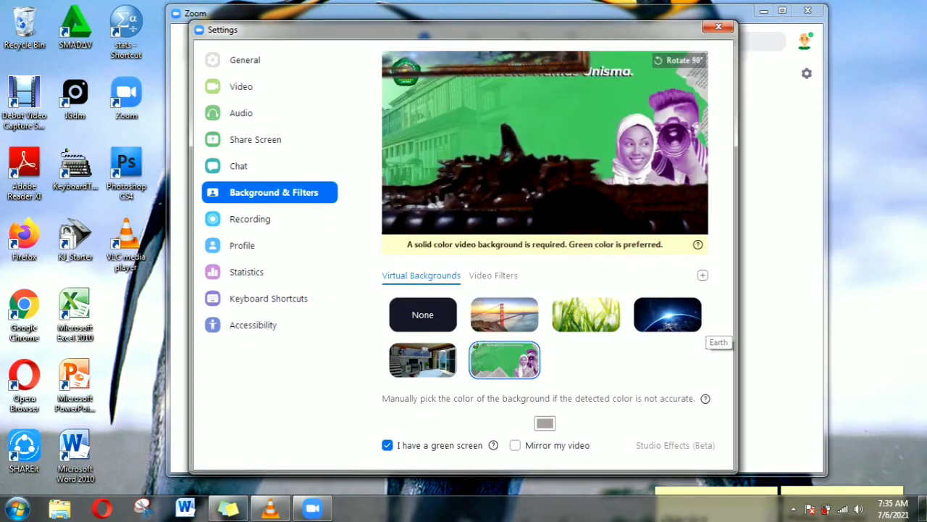
Add the image virtual-background-BKD 6-7 Juli 2021 from the Videos library as the virtual background.
{"action": "left_click", "coordinate": [702, 275]}
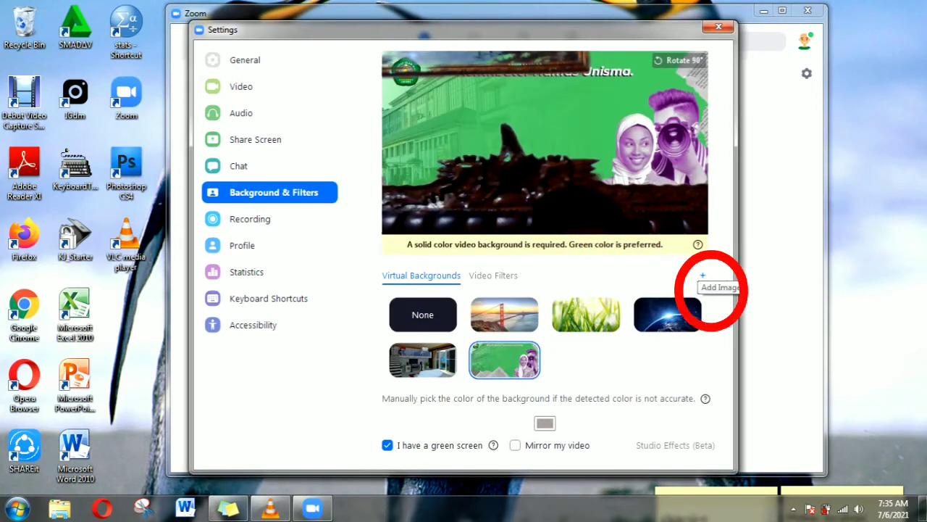
{"action": "left_click", "coordinate": [728, 299]}
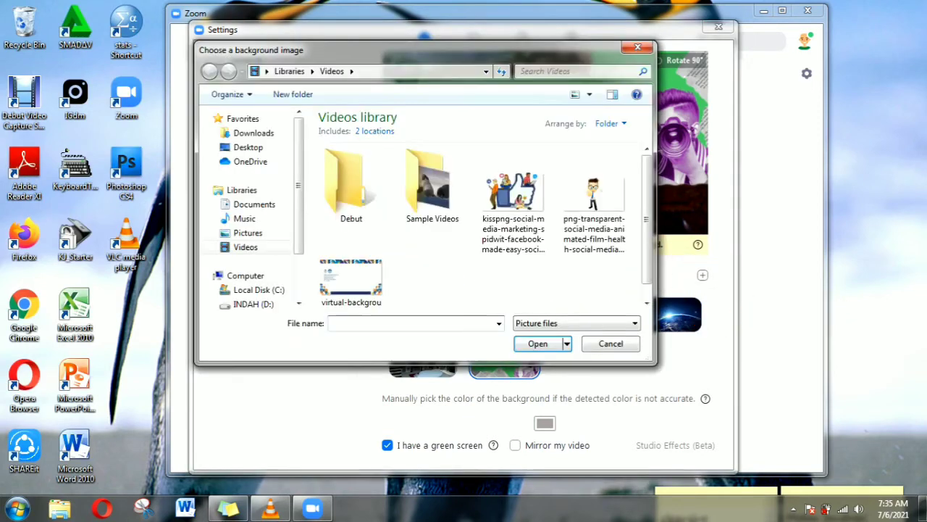
{"action": "left_click", "coordinate": [350, 282]}
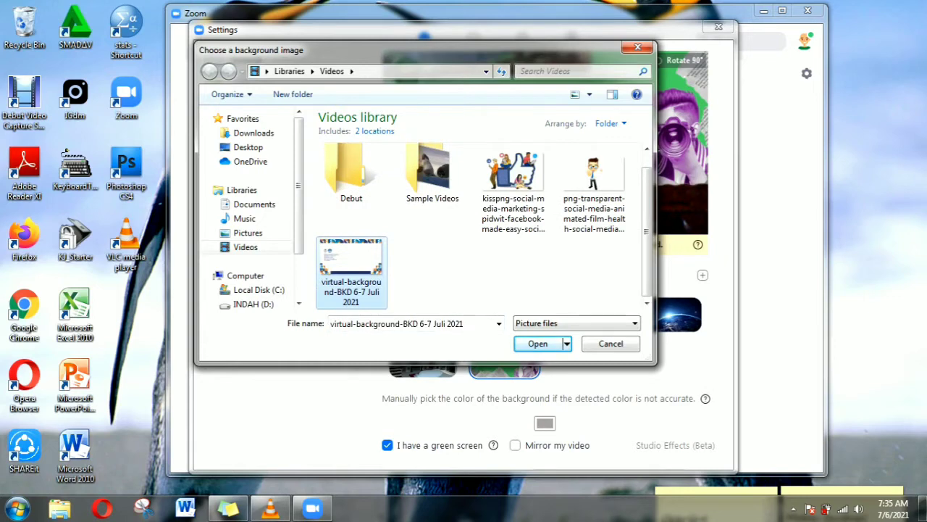
{"action": "left_click", "coordinate": [538, 343]}
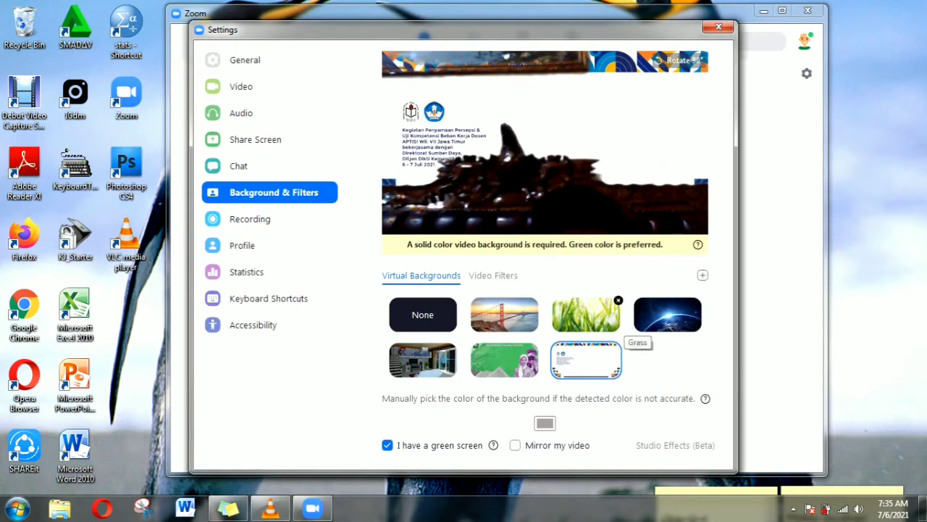
Manually sample the background color from the camera preview, settling on the plain wall, and toggle video mirroring on and back off.
{"action": "left_click", "coordinate": [545, 423]}
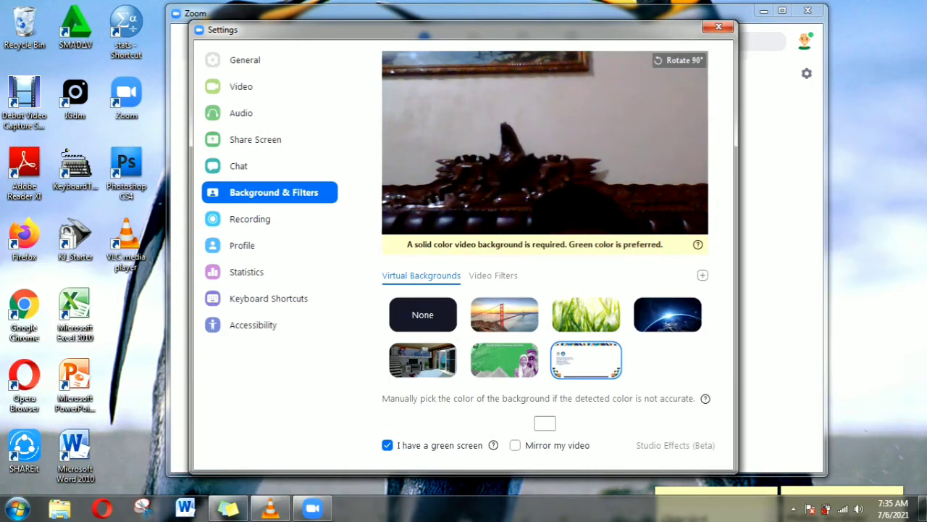
{"action": "left_click", "coordinate": [609, 195]}
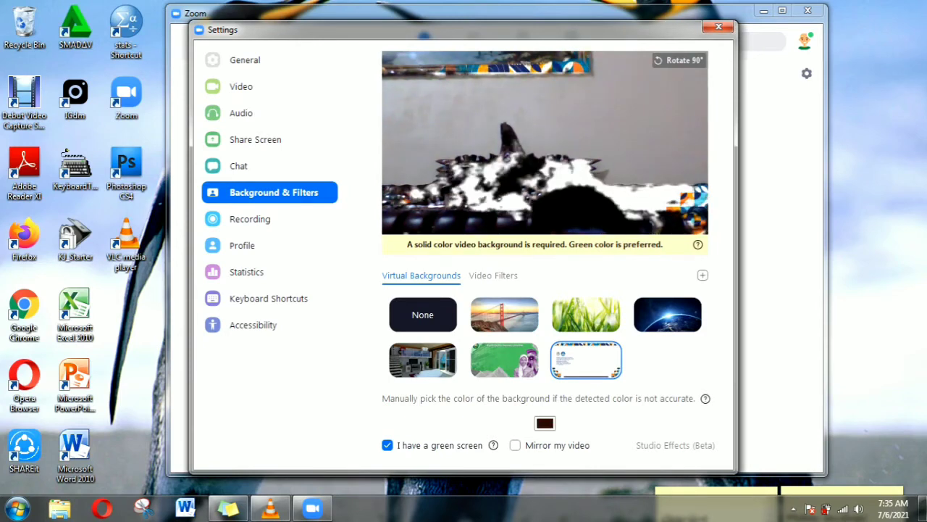
{"action": "left_click", "coordinate": [545, 423]}
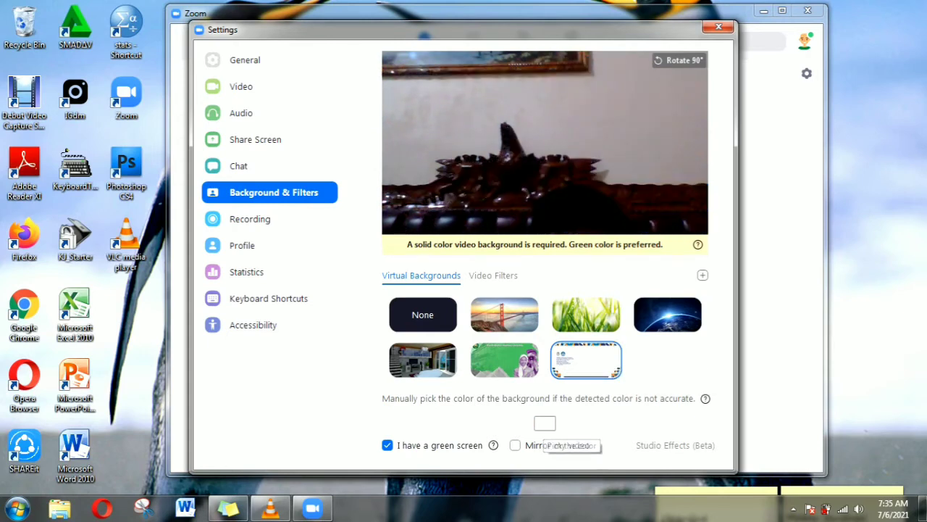
{"action": "left_click", "coordinate": [608, 130]}
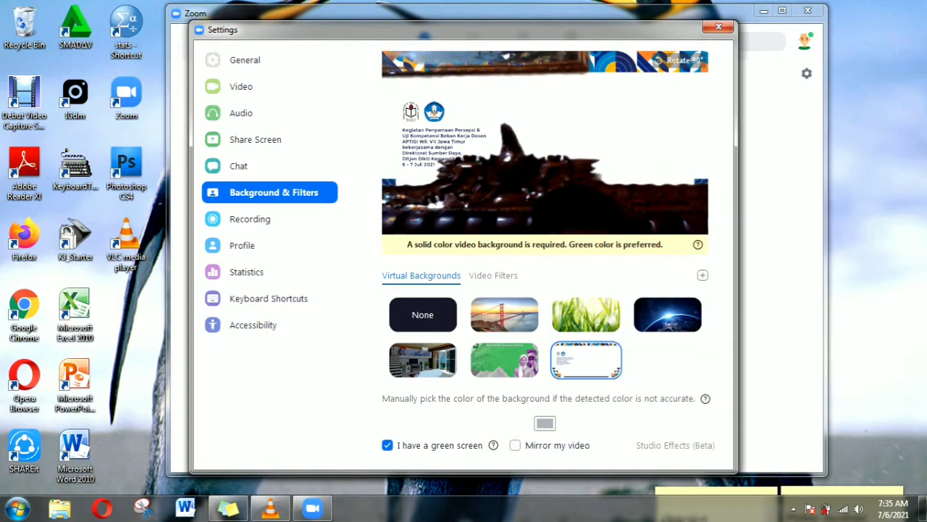
{"action": "left_click", "coordinate": [515, 445]}
{"action": "left_click", "coordinate": [515, 445]}
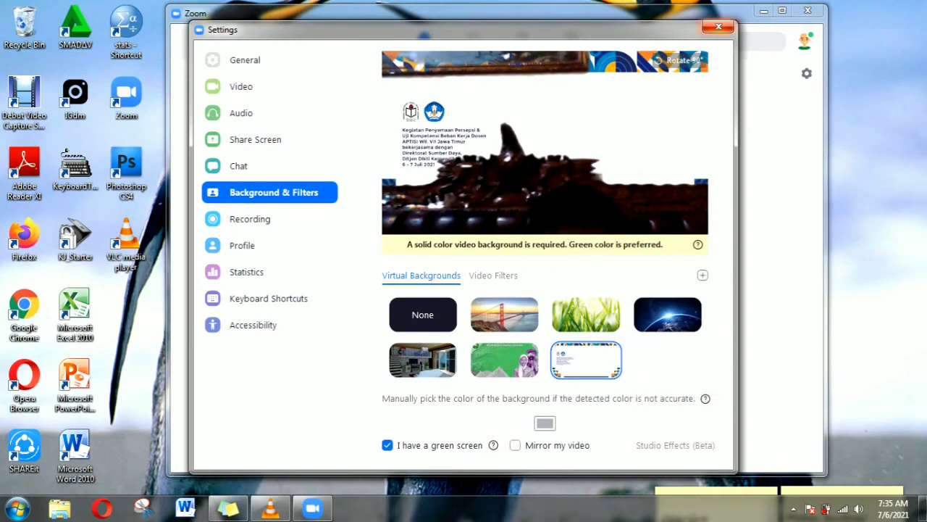
Close the background settings and end the test meeting for all participants.
{"action": "left_click", "coordinate": [719, 26]}
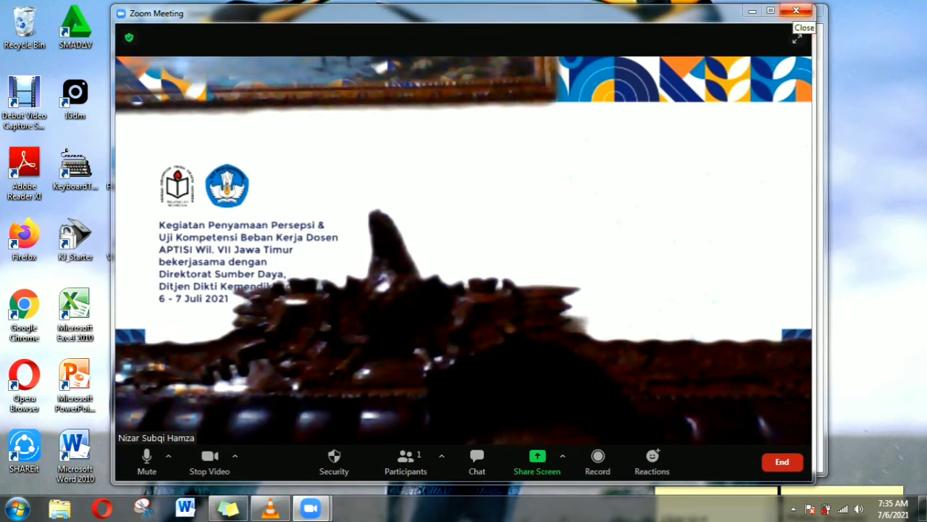
{"action": "left_click", "coordinate": [797, 11]}
{"action": "left_click", "coordinate": [749, 45]}
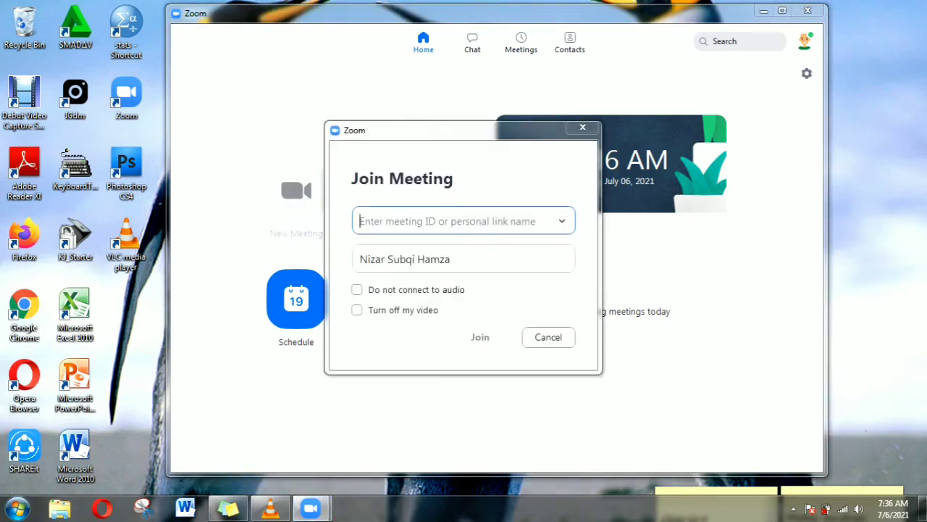
Replace the display name in the Join Meeting form with the participant's code and full name including titles.
{"action": "left_click", "coordinate": [451, 259]}
{"action": "left_click_drag", "start_coordinate": [450, 259], "coordinate": [359, 259]}
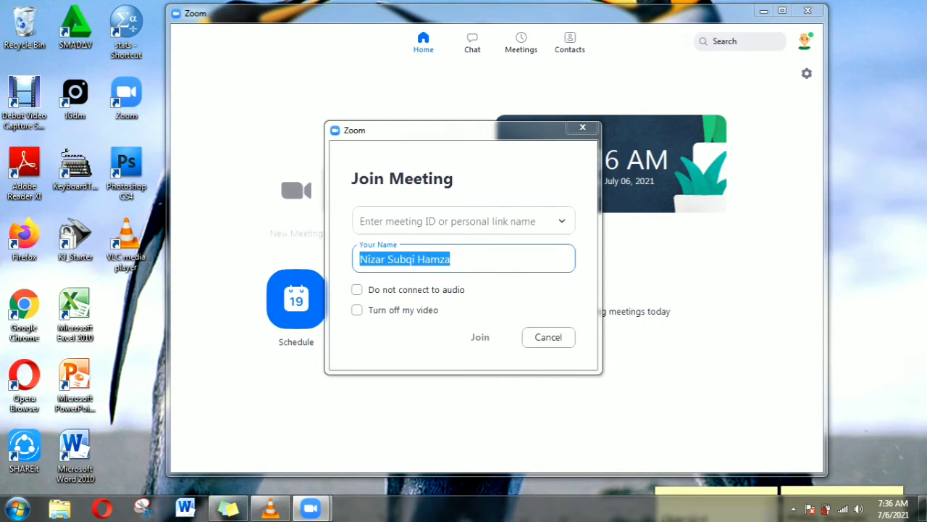
{"action": "type", "text": "UJ"}
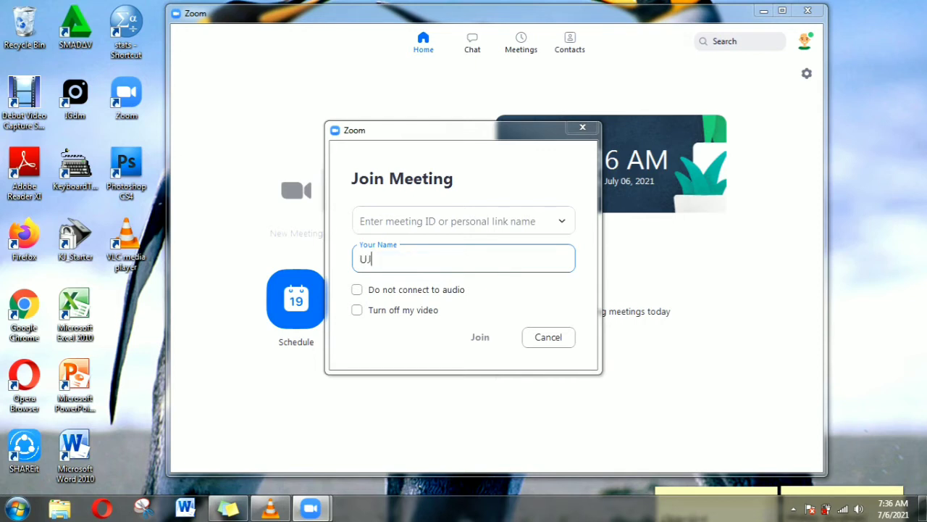
{"action": "type", "text": "_302_Dr. Ir. Istirochah P"}
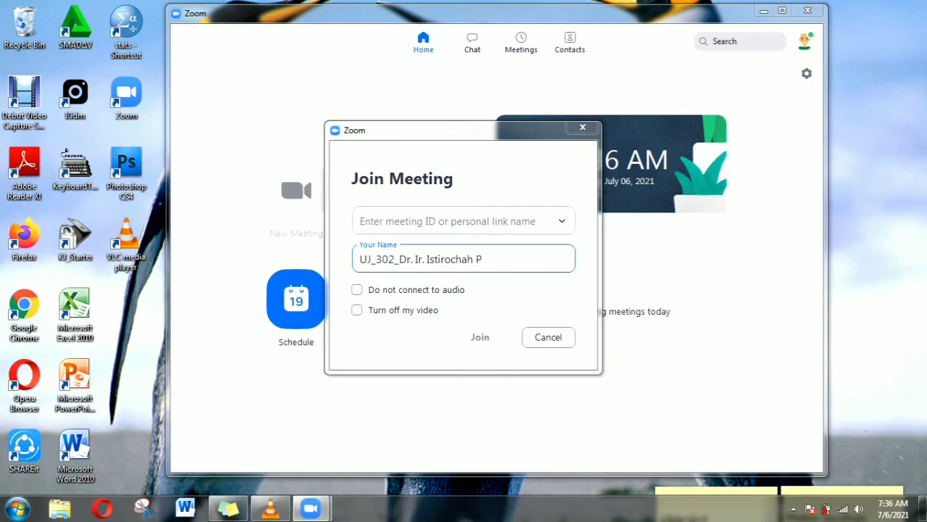
{"action": "type", "text": "MP"}
Enter the meeting ID and submit the join request.
{"action": "left_click", "coordinate": [424, 221]}
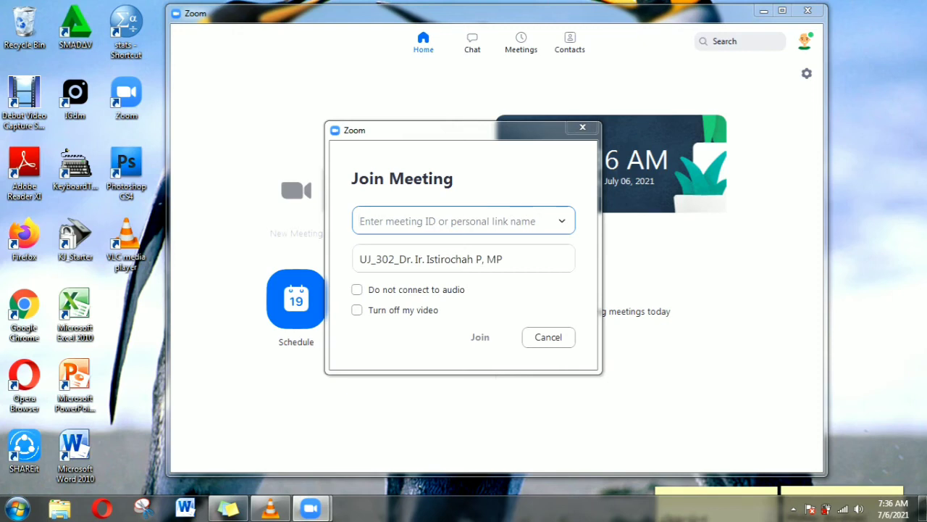
{"action": "type", "text": "870 "}
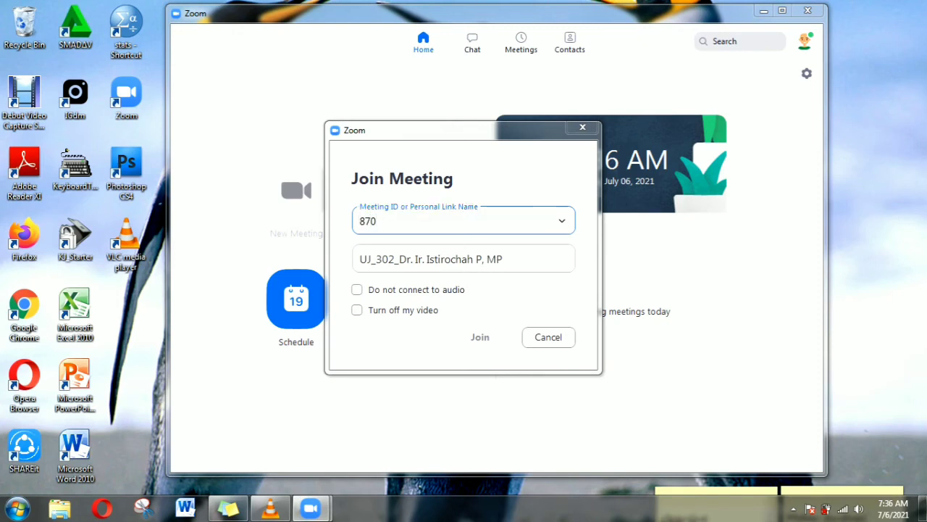
{"action": "type", "text": "70"}
{"action": "type", "text": "73 8122"}
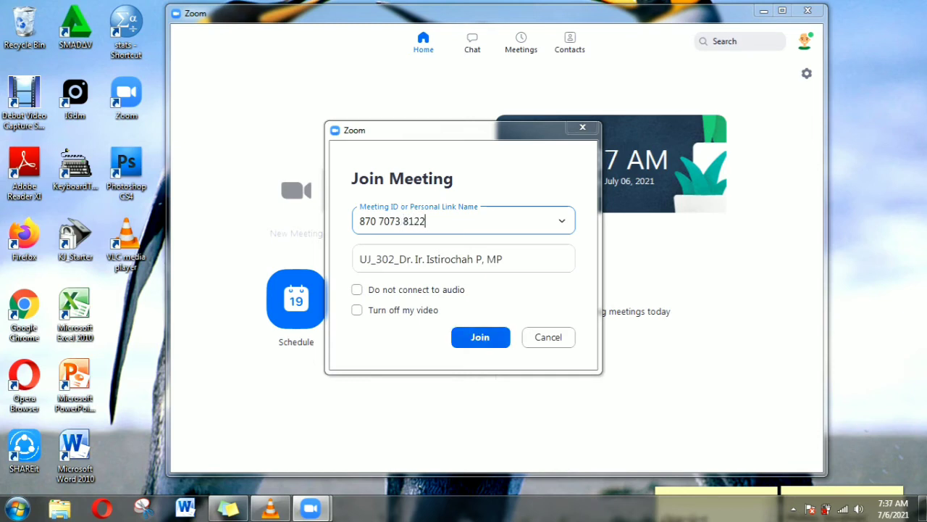
{"action": "key", "text": "Return"}
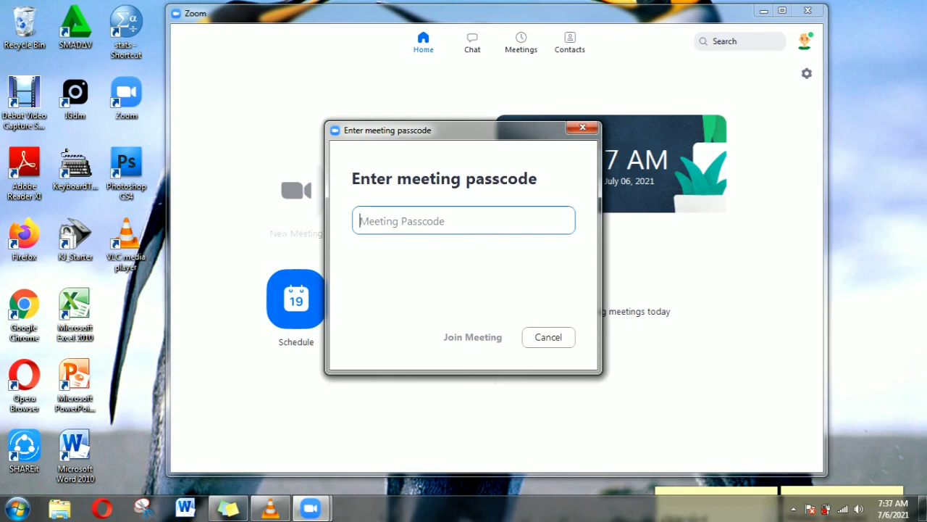
Enter the meeting passcode and join the meeting.
{"action": "type", "text": "*****"}
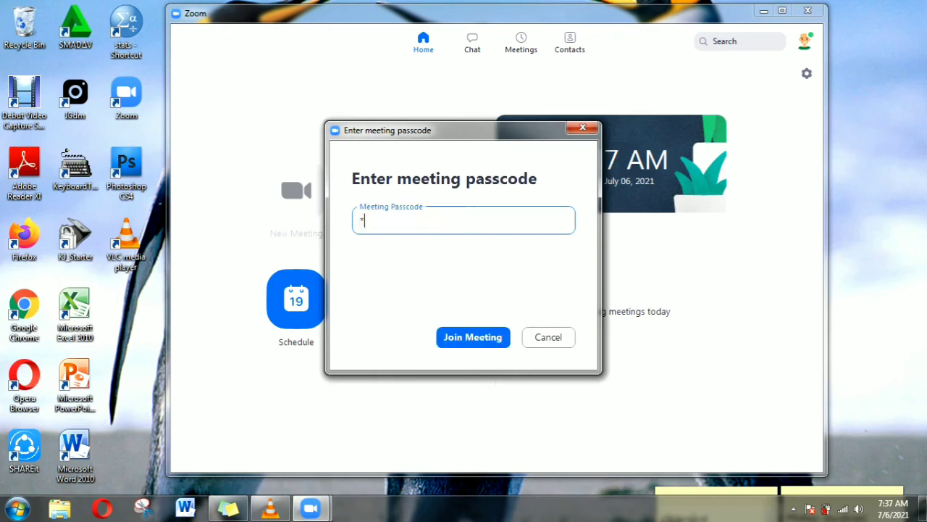
{"action": "type", "text": "*"}
{"action": "key", "text": "Return"}
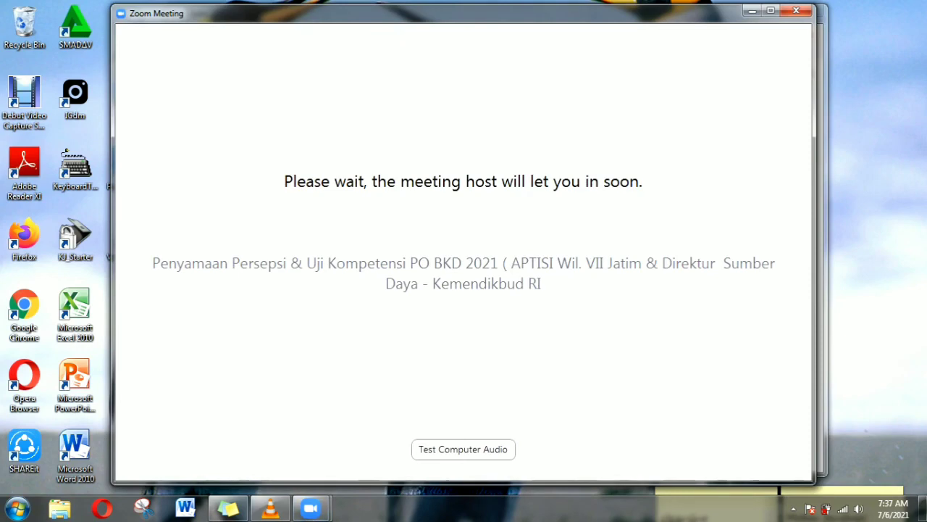
Leave the meeting's waiting room and close the Zoom home window.
{"action": "left_click", "coordinate": [796, 11]}
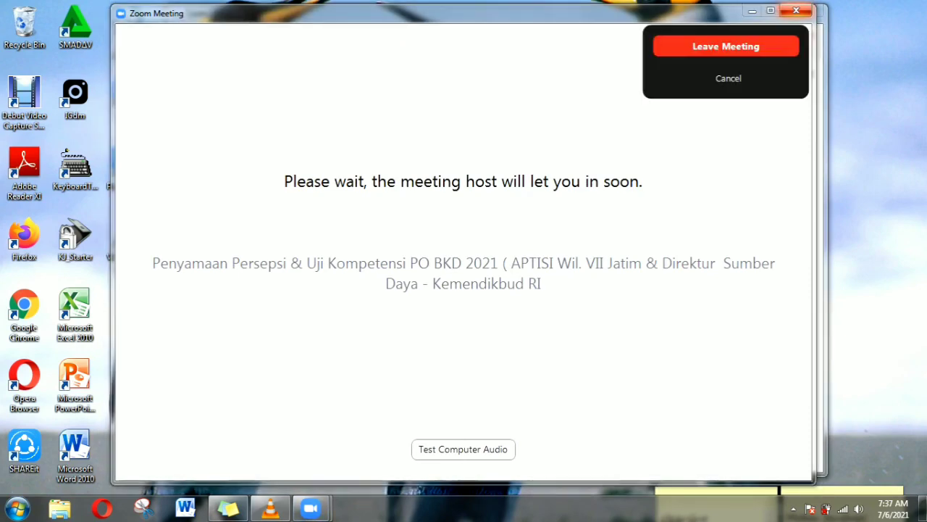
{"action": "left_click", "coordinate": [726, 45]}
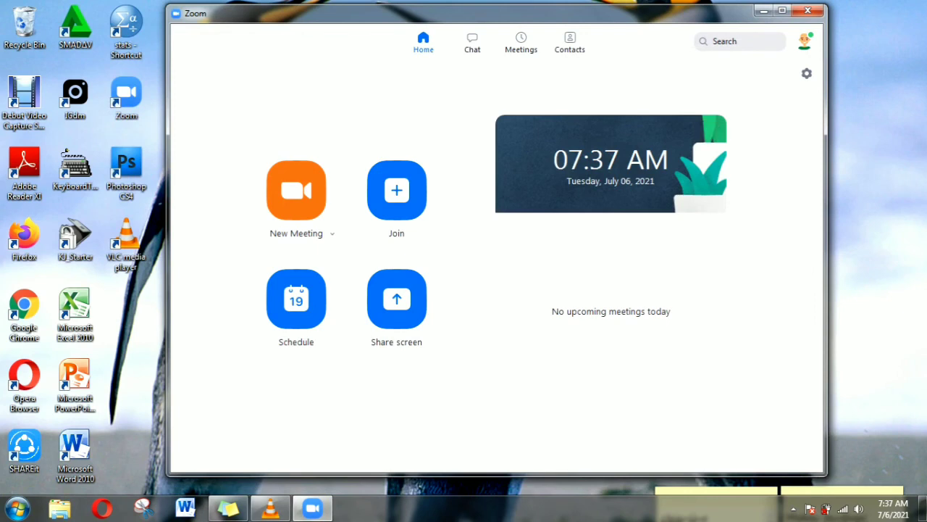
{"action": "left_click", "coordinate": [808, 10]}
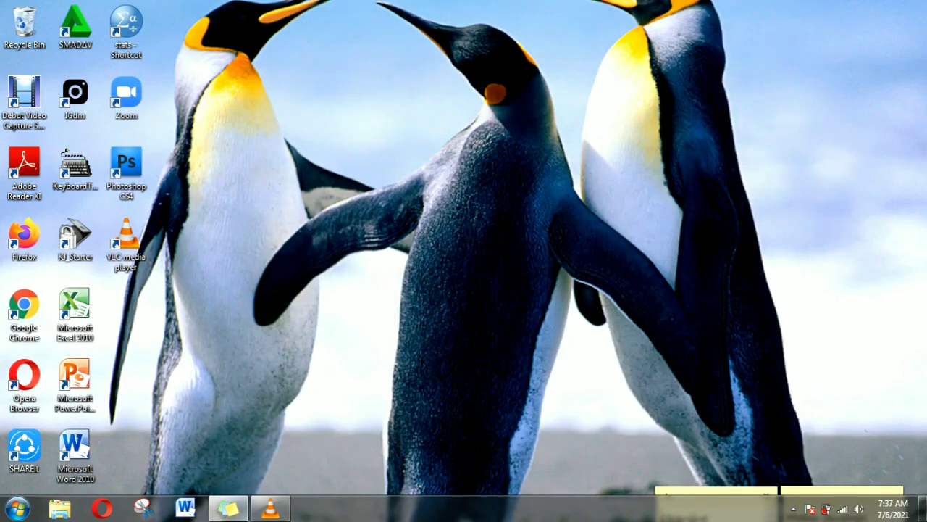